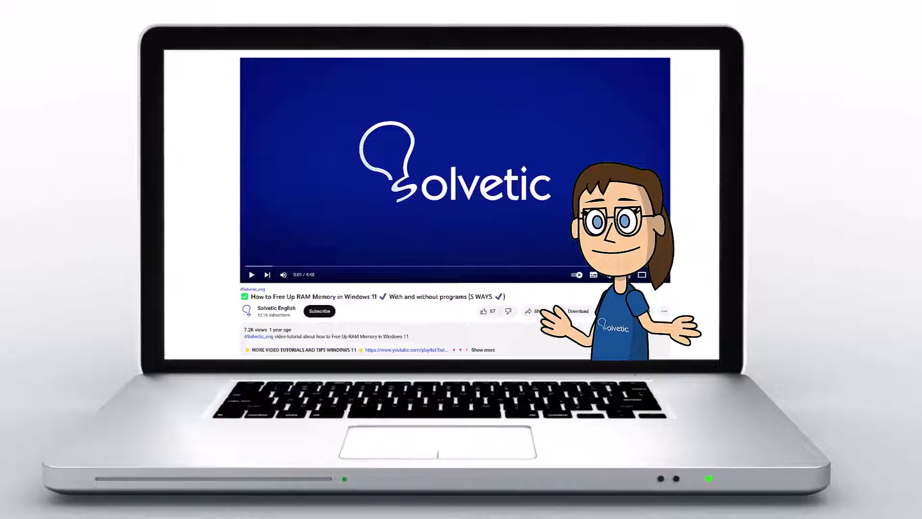
Expand the description under the RAM-freeing tutorial video to show its full text and view count.
{"action": "left_click", "coordinate": [484, 350]}
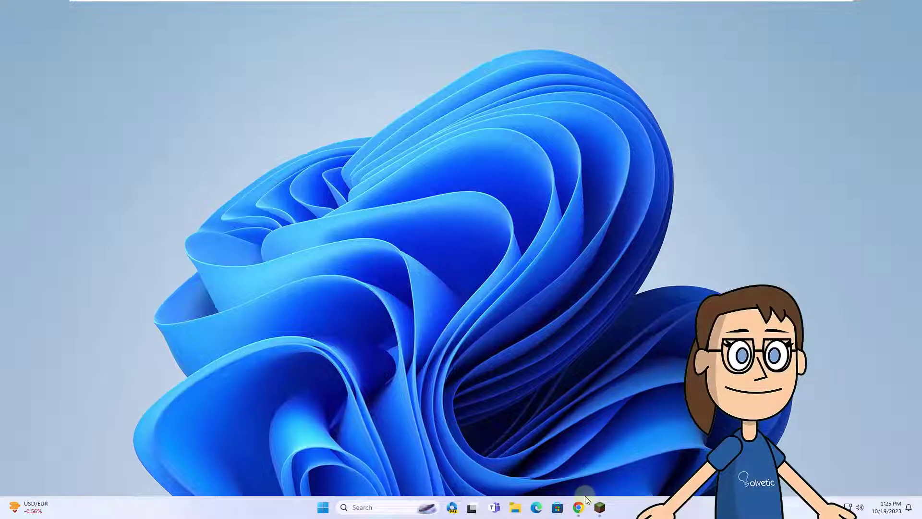
{"action": "left_click", "coordinate": [581, 507]}
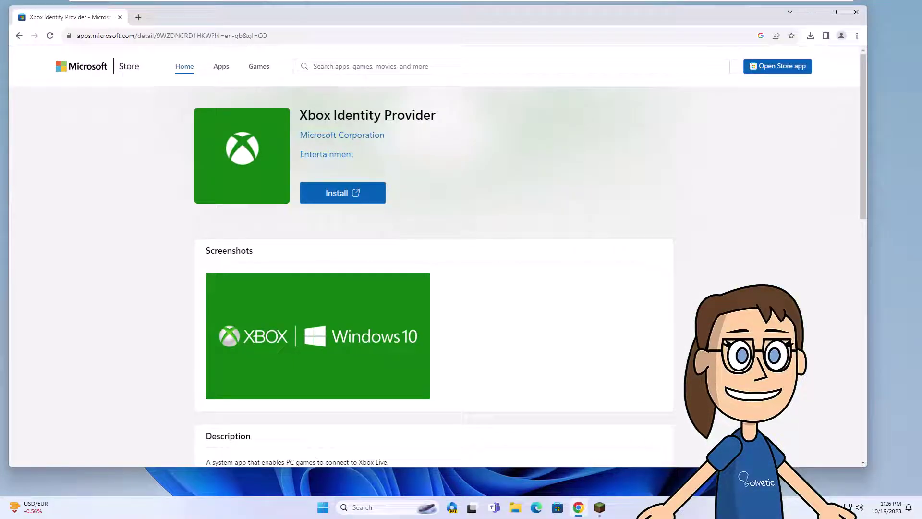
{"action": "left_click", "coordinate": [360, 192]}
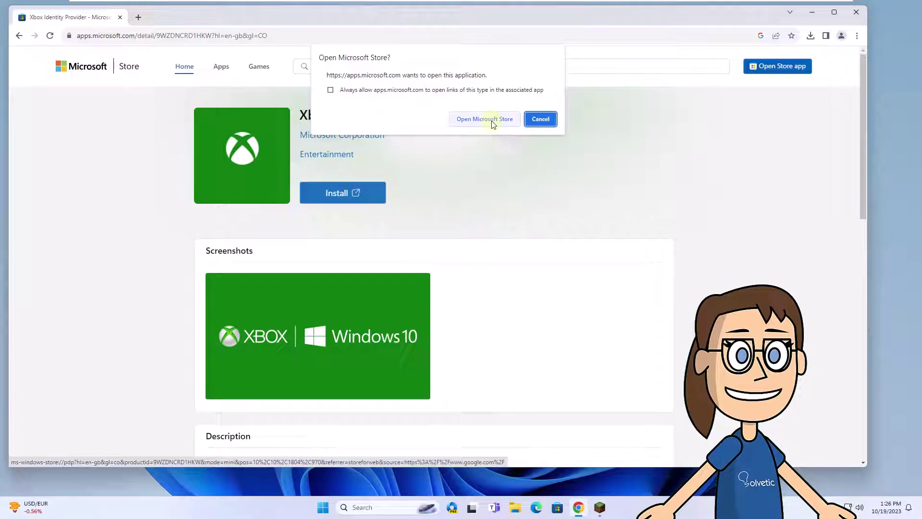
{"action": "left_click", "coordinate": [492, 123]}
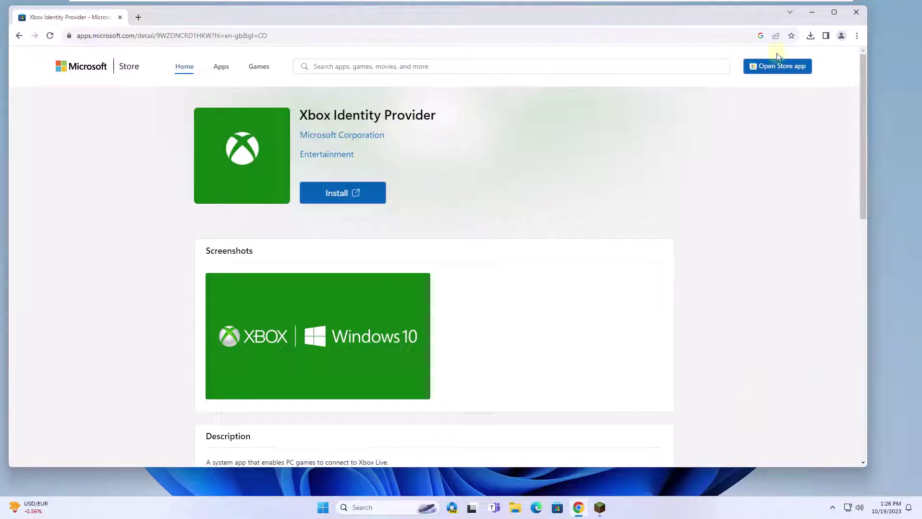
{"action": "left_click", "coordinate": [812, 13]}
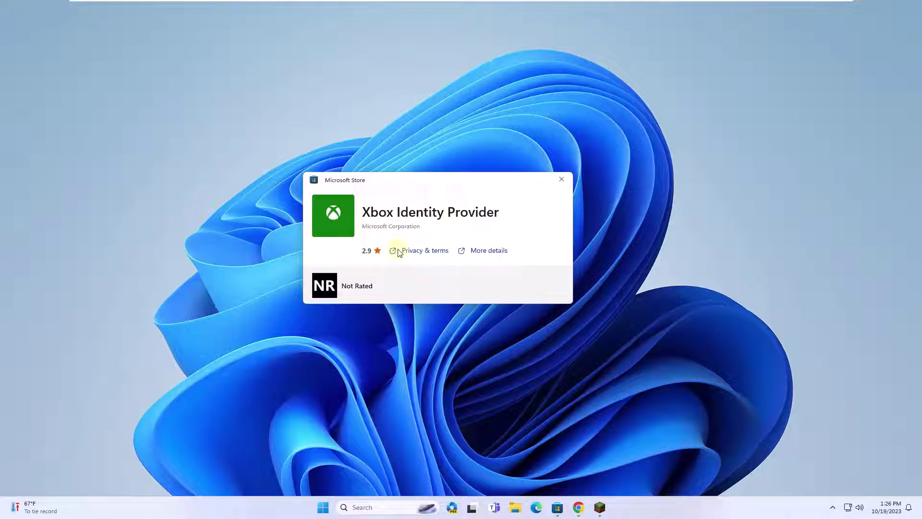
Close the Xbox Identity Provider listing, then search Windows for 'services' and open the Services console.
{"action": "left_click", "coordinate": [562, 180]}
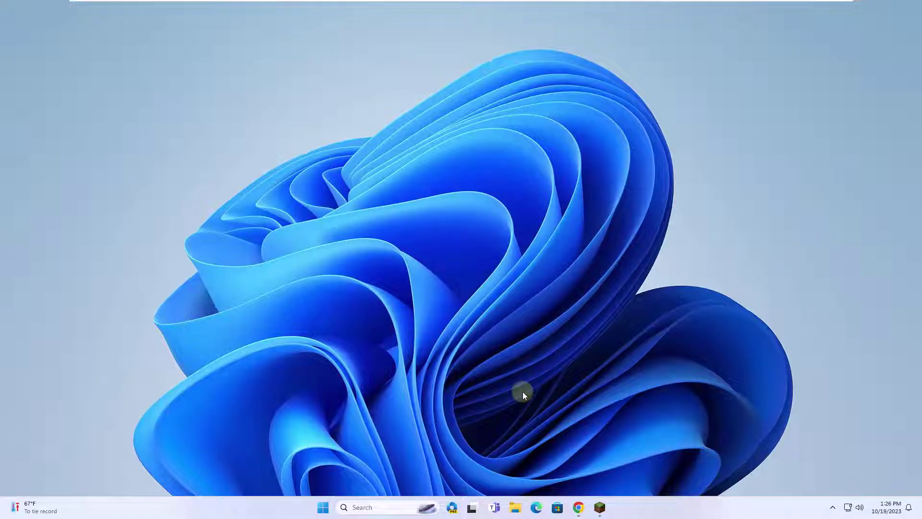
{"action": "left_click", "coordinate": [377, 508]}
{"action": "type", "text": "service"}
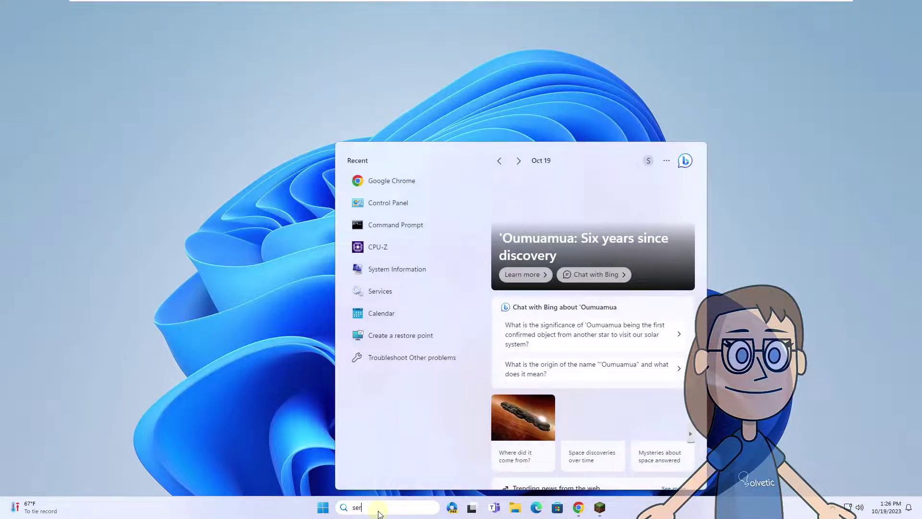
{"action": "type", "text": "s"}
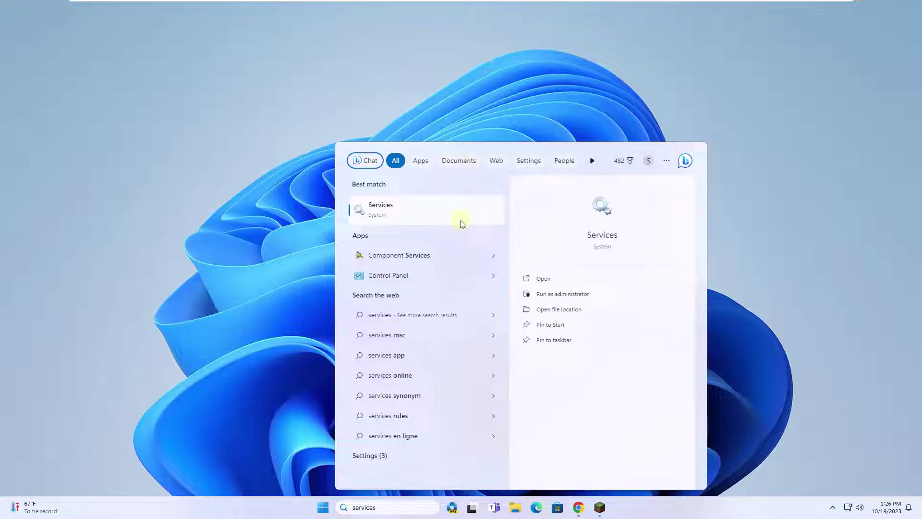
{"action": "key", "text": "Return"}
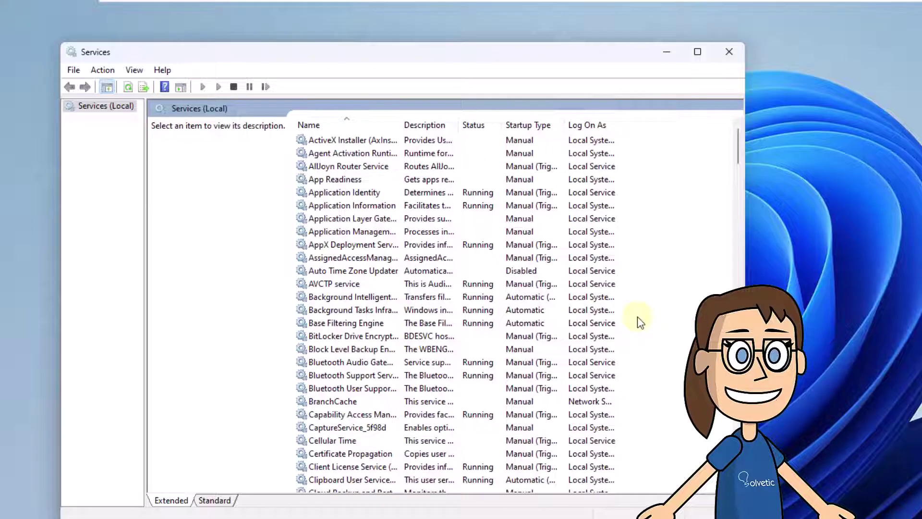
Set Xbox Live Auth Manager's startup type to Automatic and save the change.
{"action": "key", "text": "x"}
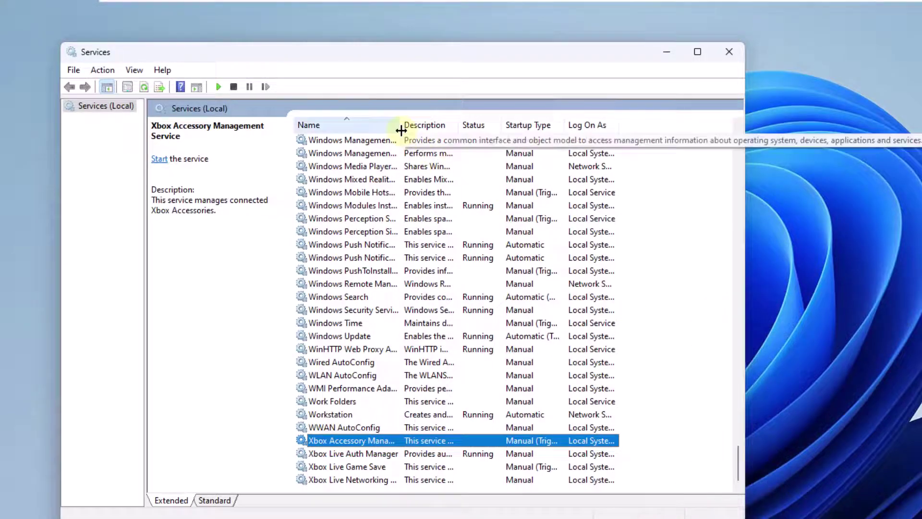
{"action": "left_click_drag", "start_coordinate": [401, 129], "coordinate": [458, 130]}
{"action": "left_click", "coordinate": [432, 448]}
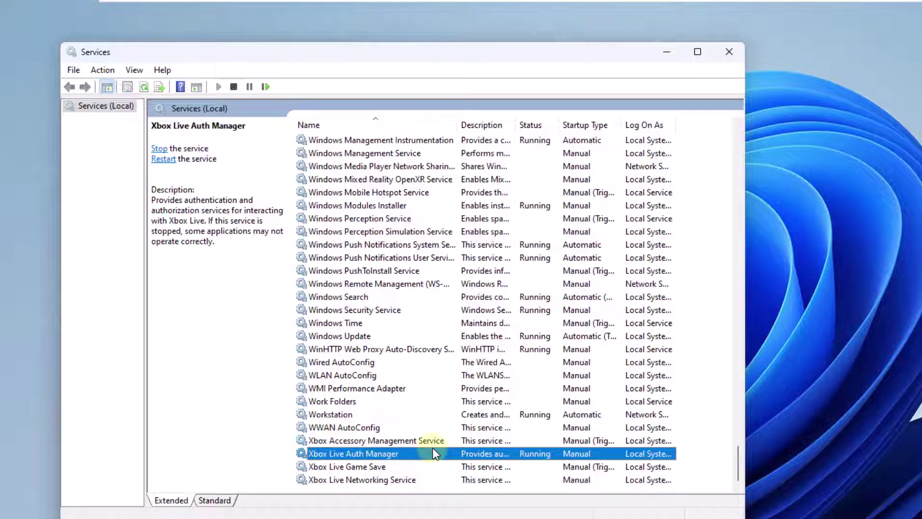
{"action": "double_click", "coordinate": [461, 459]}
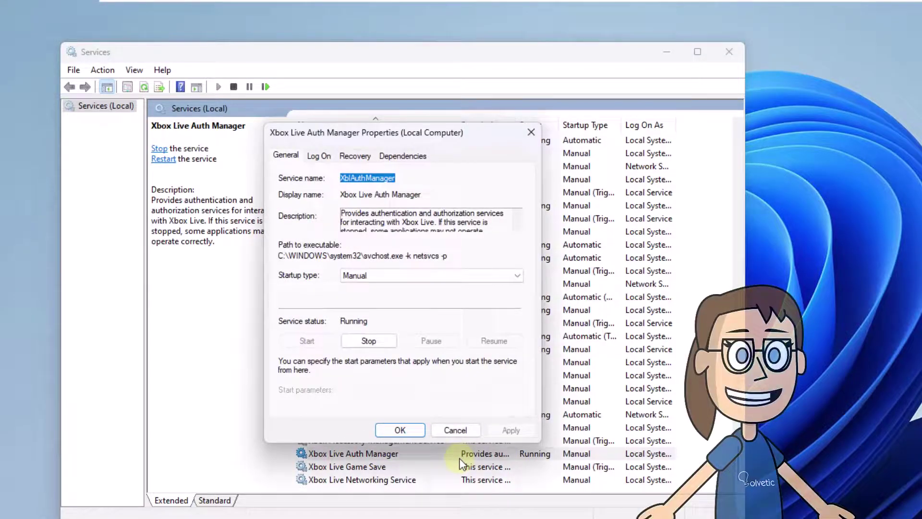
{"action": "left_click", "coordinate": [483, 277]}
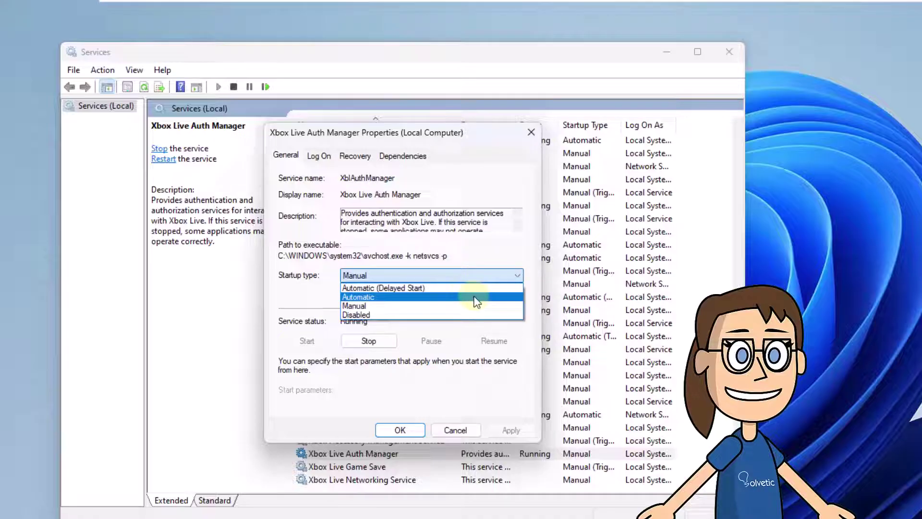
{"action": "left_click", "coordinate": [476, 298]}
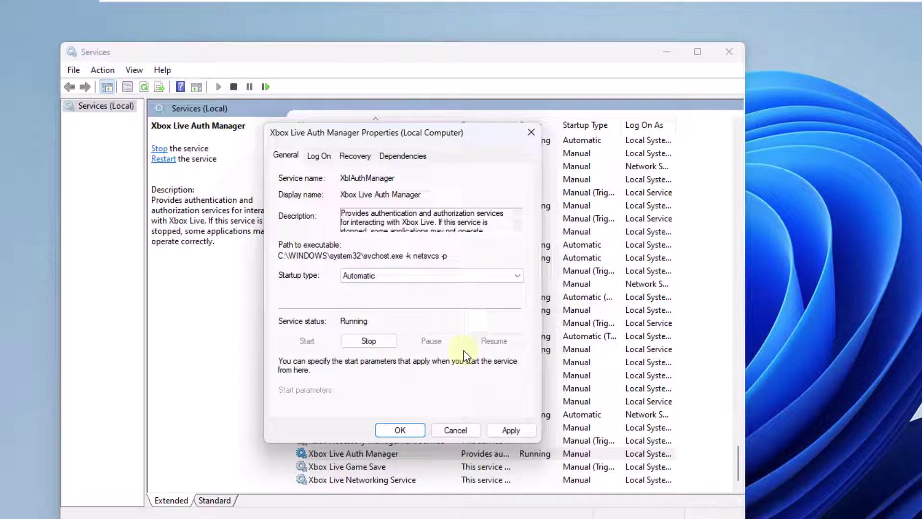
{"action": "left_click", "coordinate": [510, 431]}
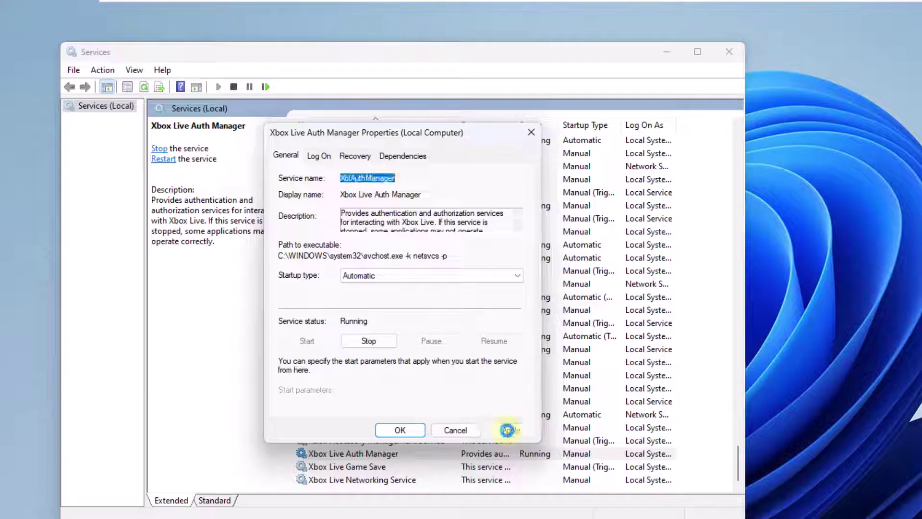
{"action": "left_click", "coordinate": [401, 430]}
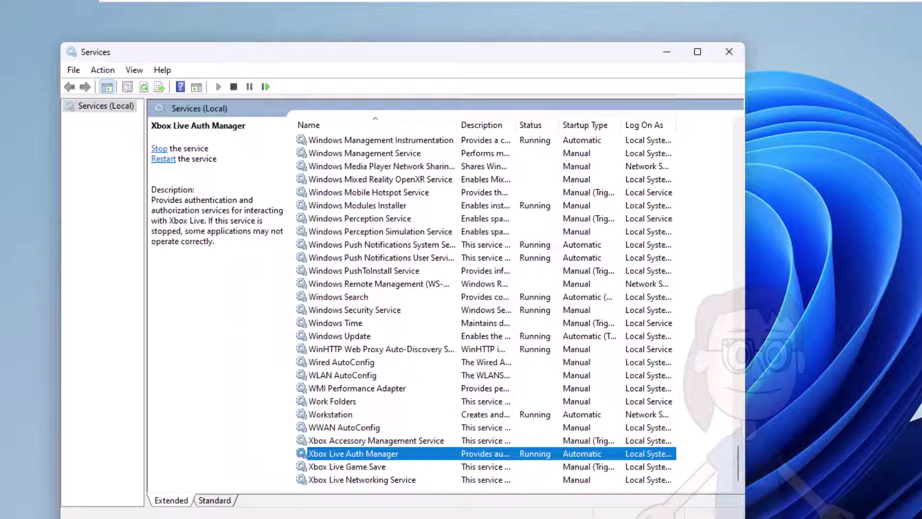
Set Xbox Live Networking Service to Automatic startup, start it, and save the change.
{"action": "left_click", "coordinate": [405, 479]}
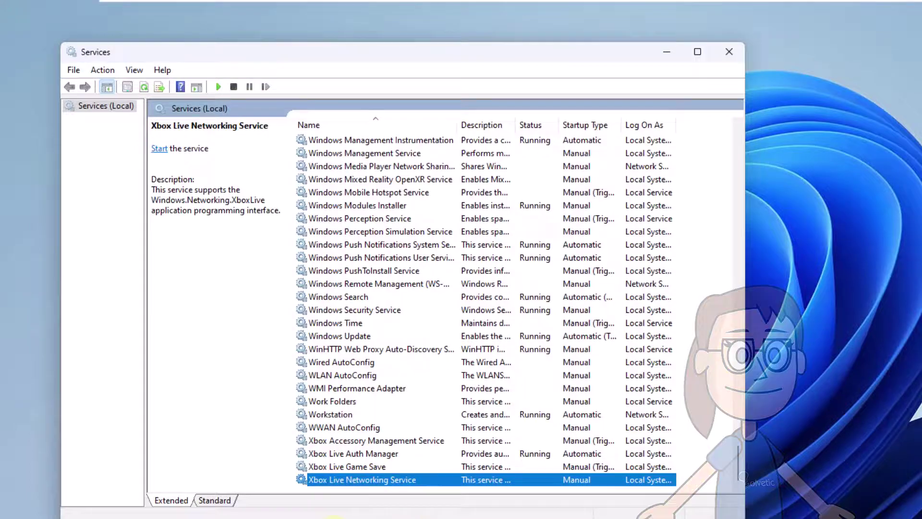
{"action": "double_click", "coordinate": [367, 479]}
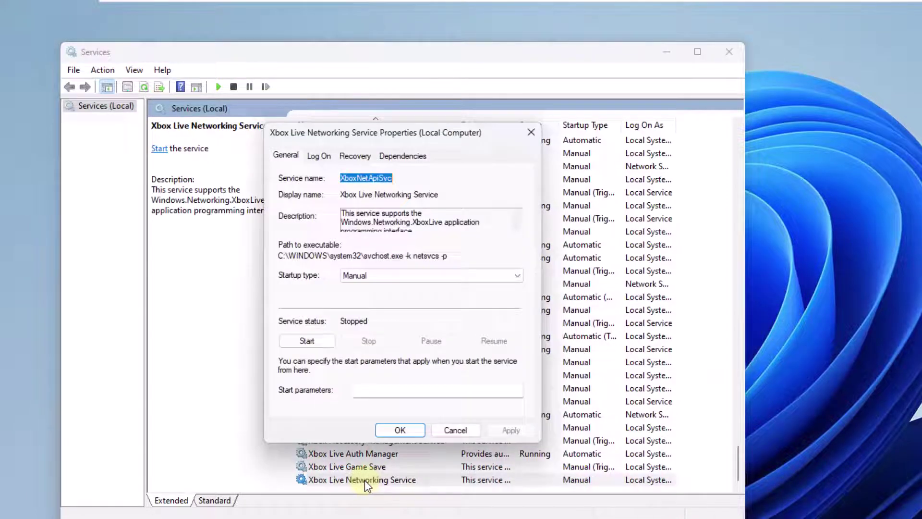
{"action": "left_click", "coordinate": [504, 279]}
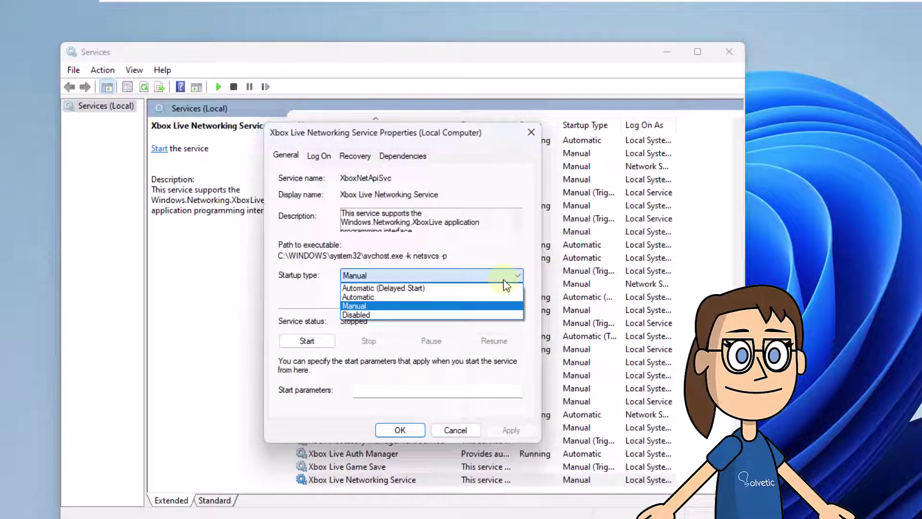
{"action": "left_click", "coordinate": [504, 297]}
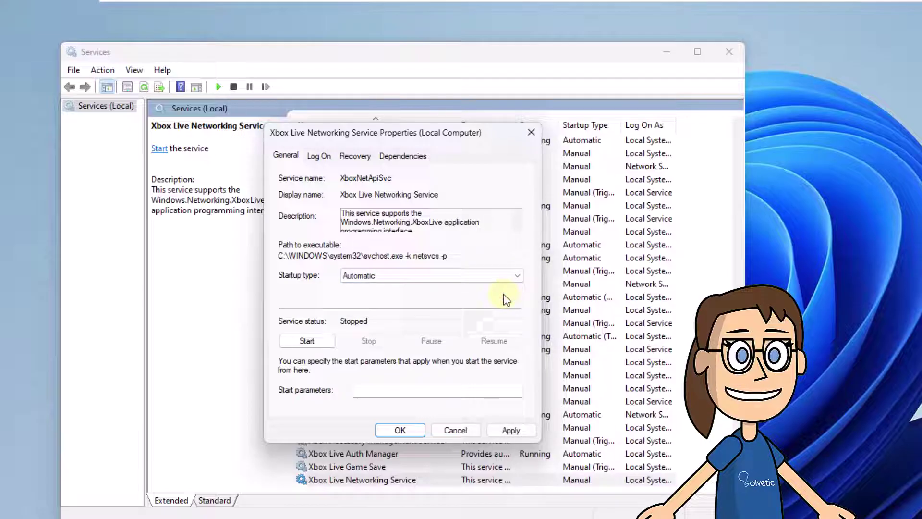
{"action": "left_click", "coordinate": [319, 345]}
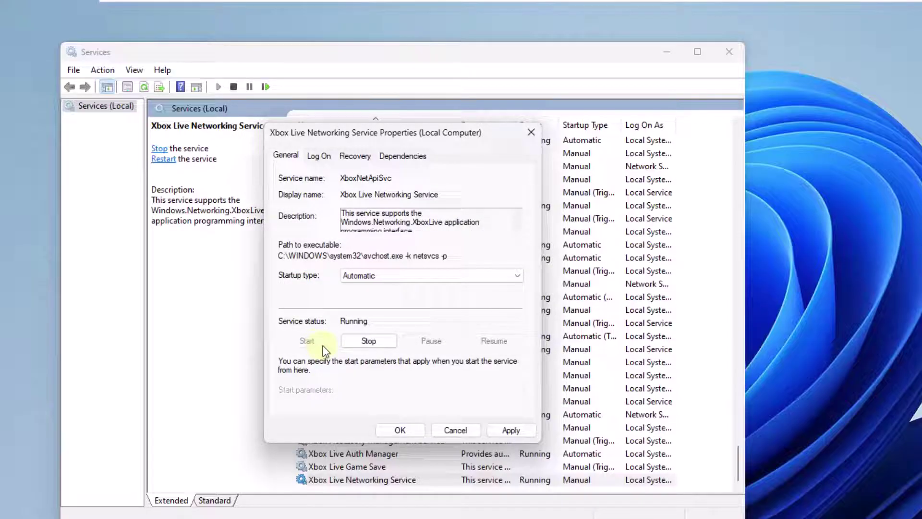
{"action": "left_click", "coordinate": [512, 430]}
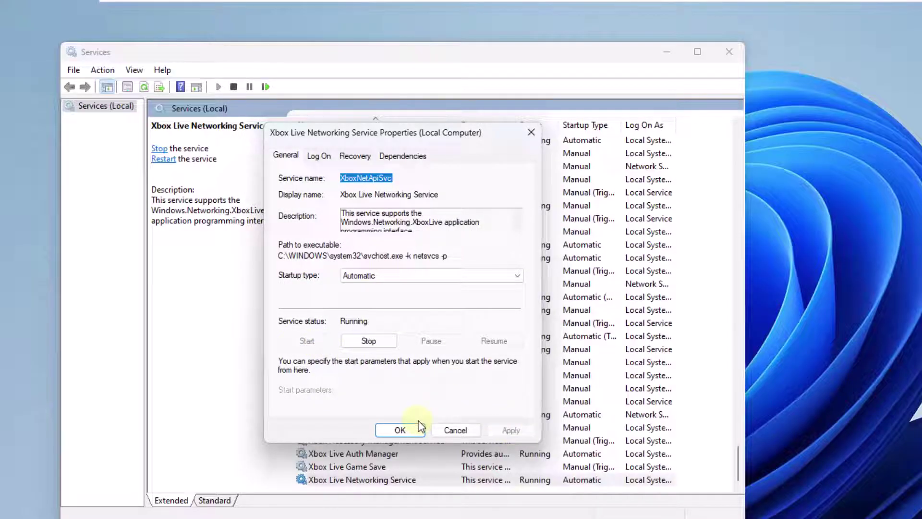
{"action": "left_click", "coordinate": [401, 429]}
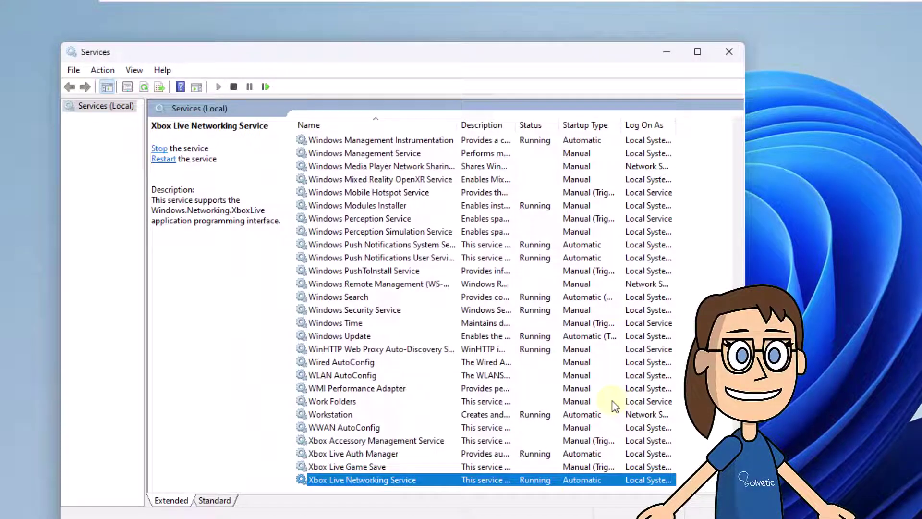
{"action": "scroll", "coordinate": [378, 379], "scroll_direction": "up", "scroll_amount": 5}
{"action": "scroll", "coordinate": [361, 384], "scroll_direction": "up", "scroll_amount": 4}
{"action": "scroll", "coordinate": [360, 350], "scroll_direction": "up", "scroll_amount": 4}
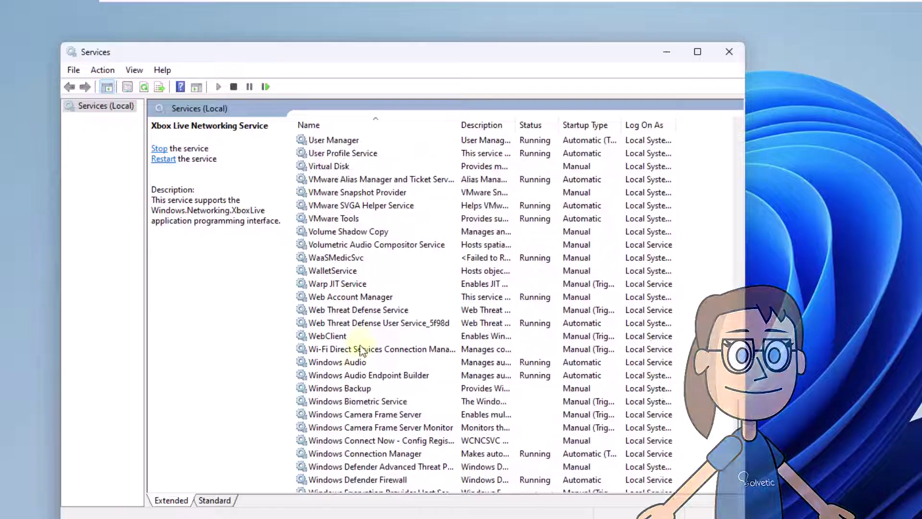
Switch Web Account Manager to Automatic startup, then close the Services window.
{"action": "left_click", "coordinate": [377, 299]}
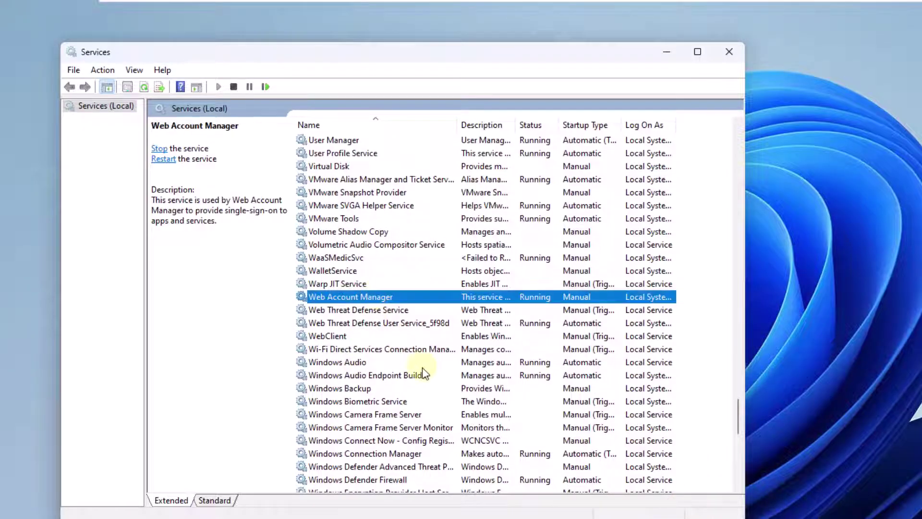
{"action": "double_click", "coordinate": [423, 301]}
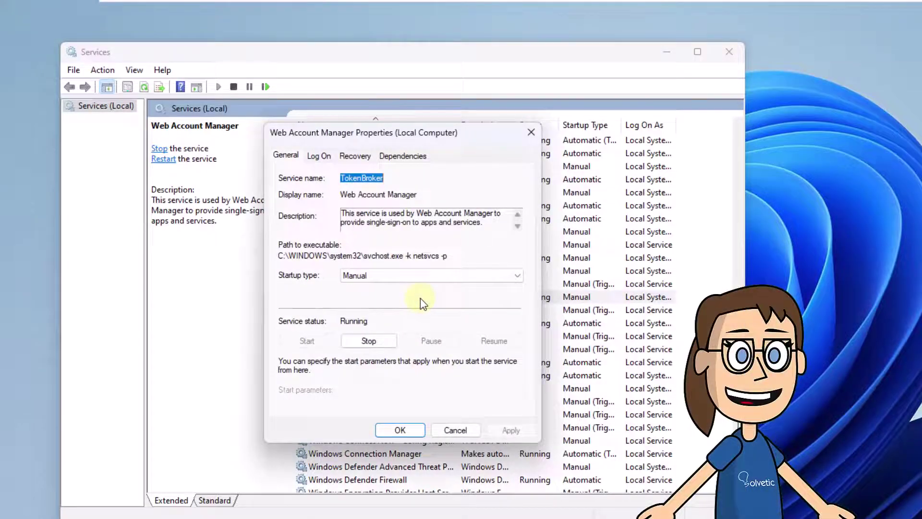
{"action": "left_click", "coordinate": [440, 275]}
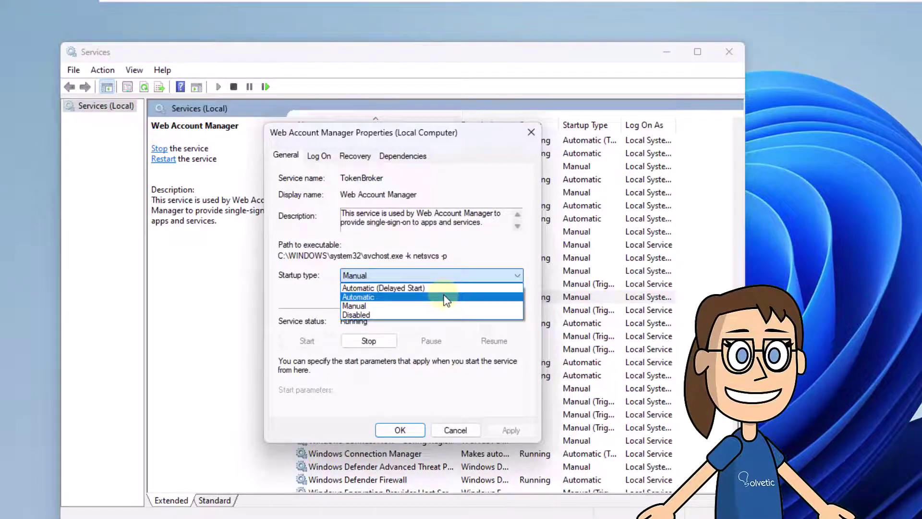
{"action": "left_click", "coordinate": [445, 299]}
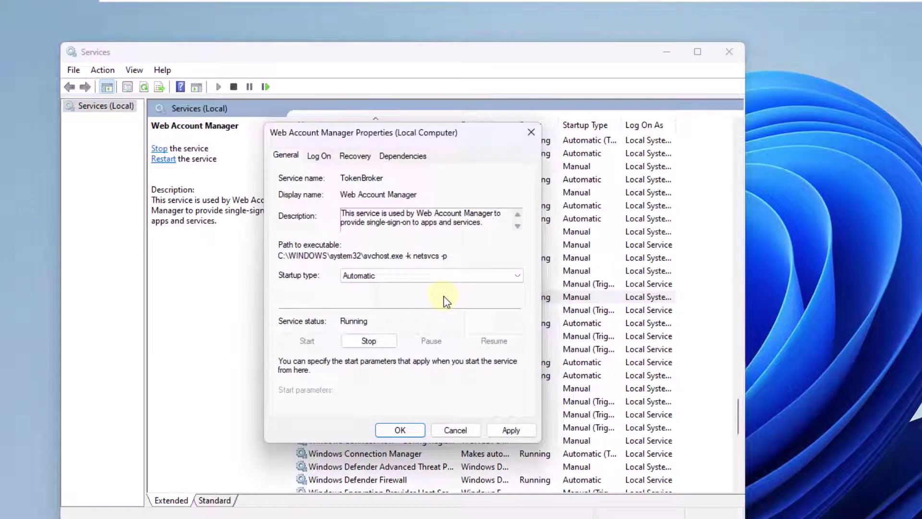
{"action": "left_click", "coordinate": [408, 431]}
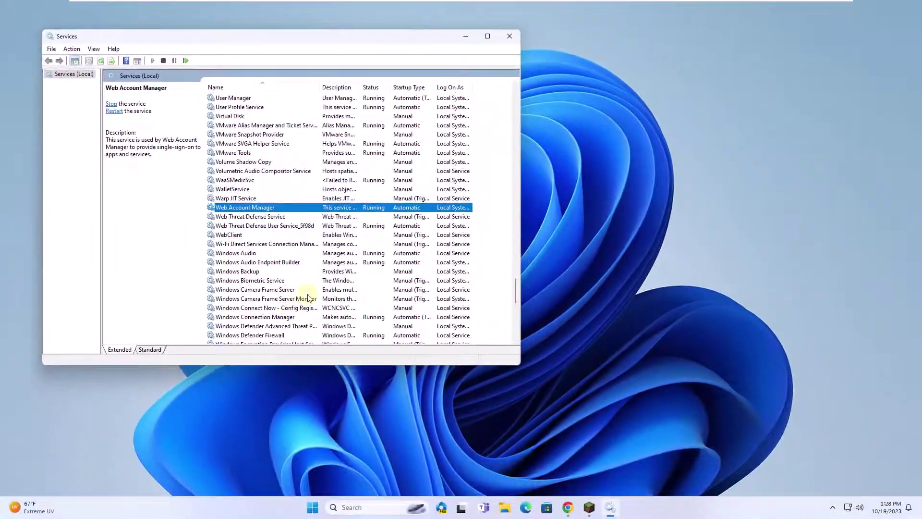
{"action": "left_click", "coordinate": [512, 38]}
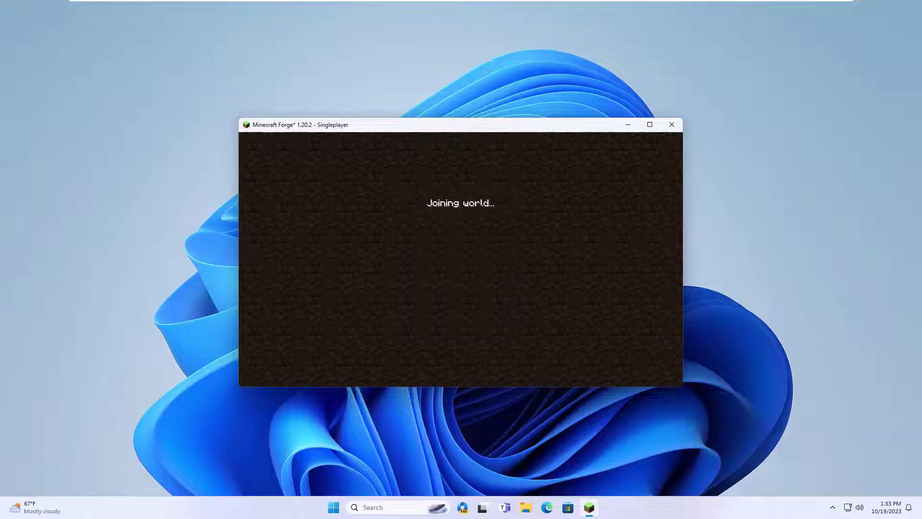
Pause Minecraft, return to the singleplayer world, then pause again.
{"action": "key", "text": "Escape"}
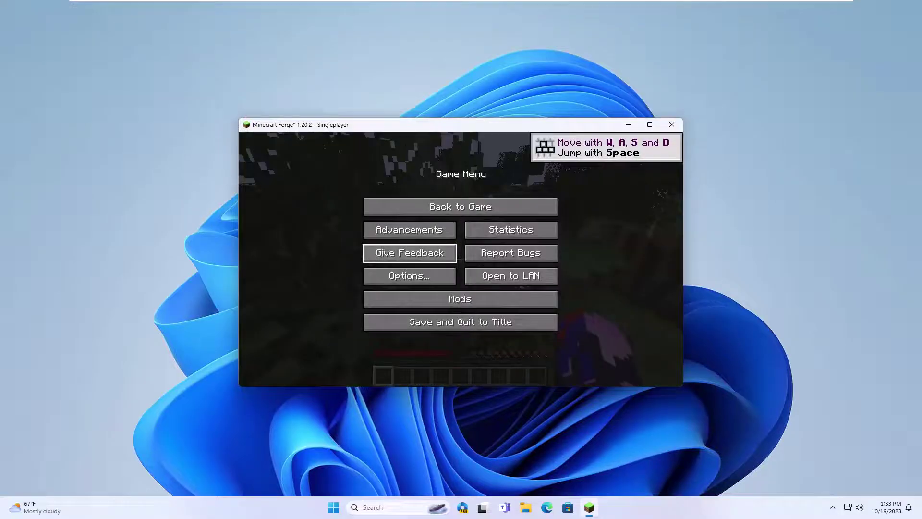
{"action": "left_click", "coordinate": [475, 204]}
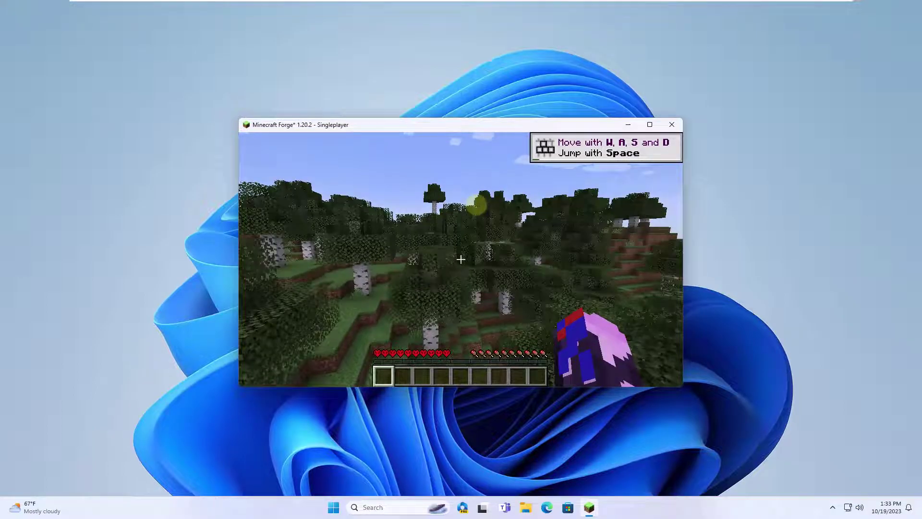
{"action": "key", "text": "Escape"}
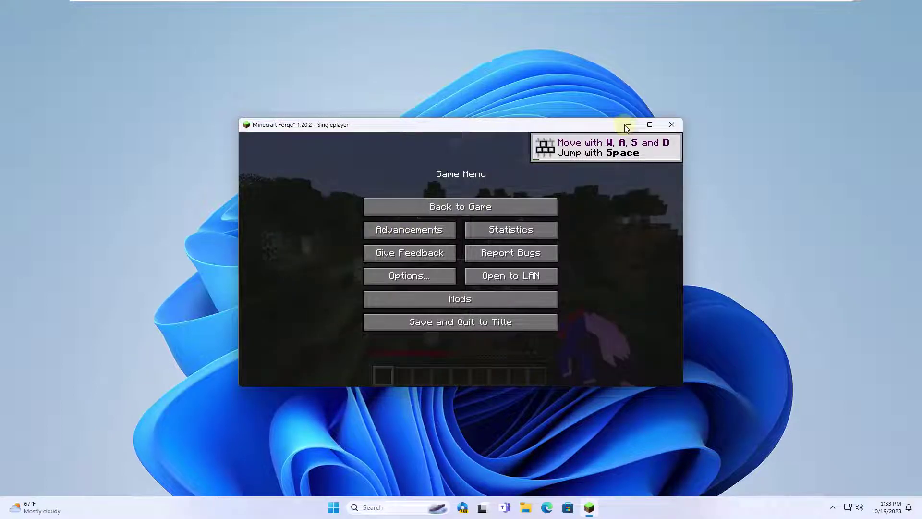
{"action": "left_click", "coordinate": [628, 125]}
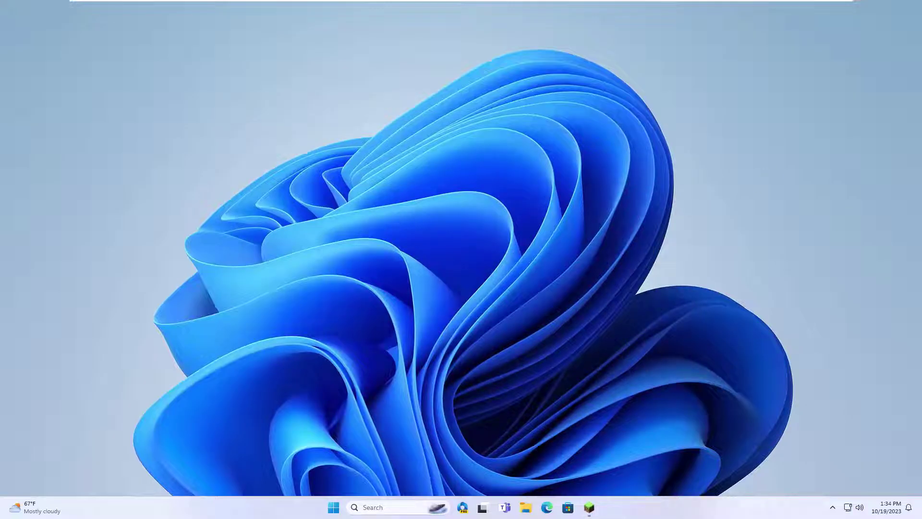